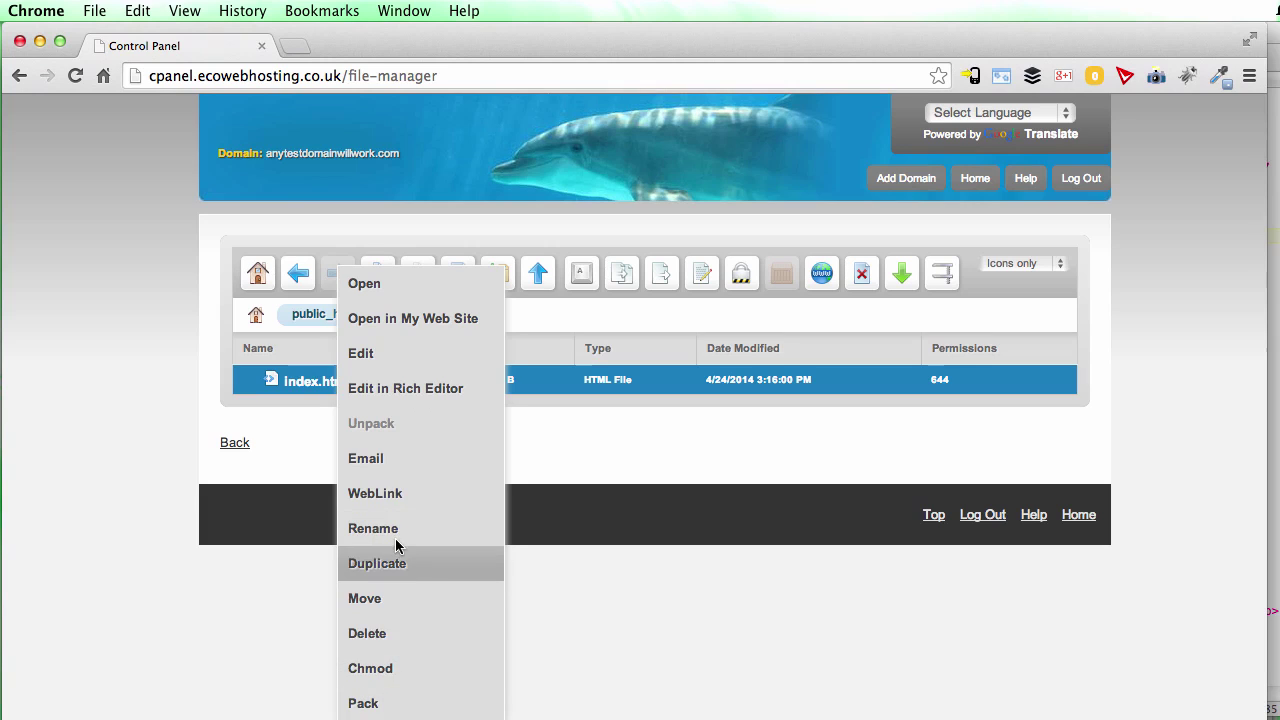
Step: Edit index.html in public_html, replacing "Default" in the h1 heading with the site owner's first name in possessive form, and save the file
{"action": "left_click", "coordinate": [407, 363]}
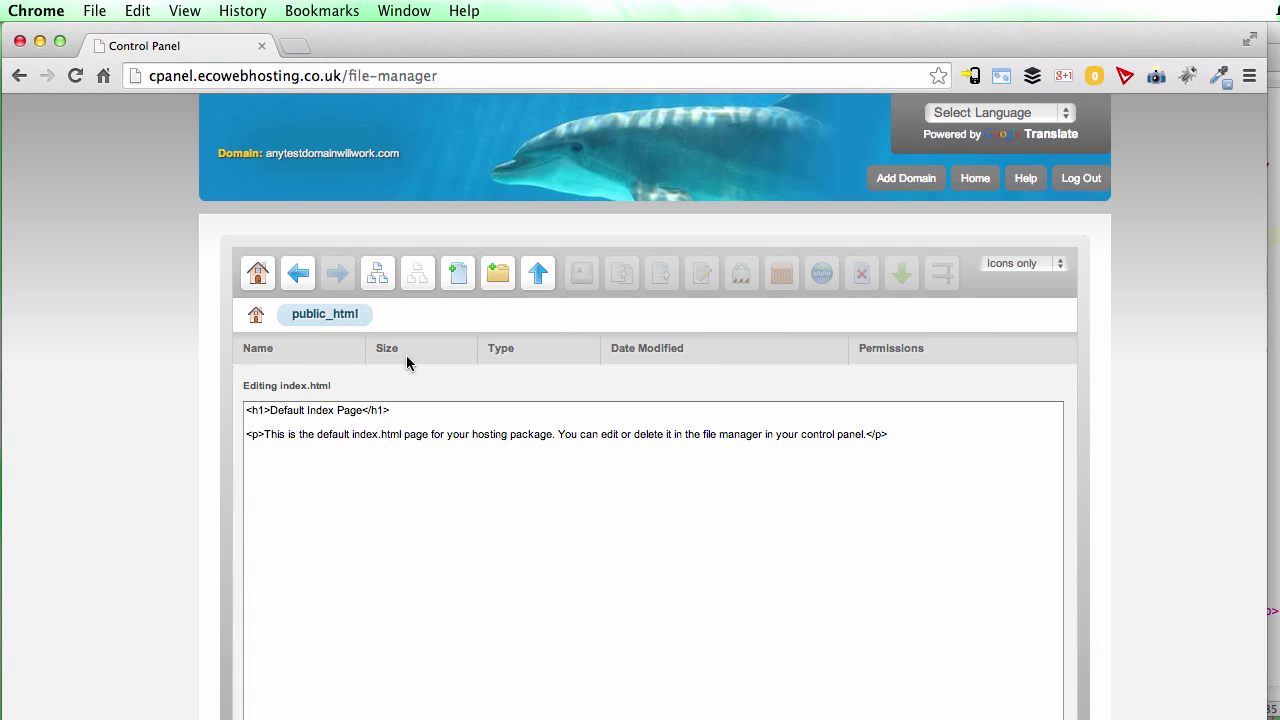
{"action": "left_click", "coordinate": [403, 432]}
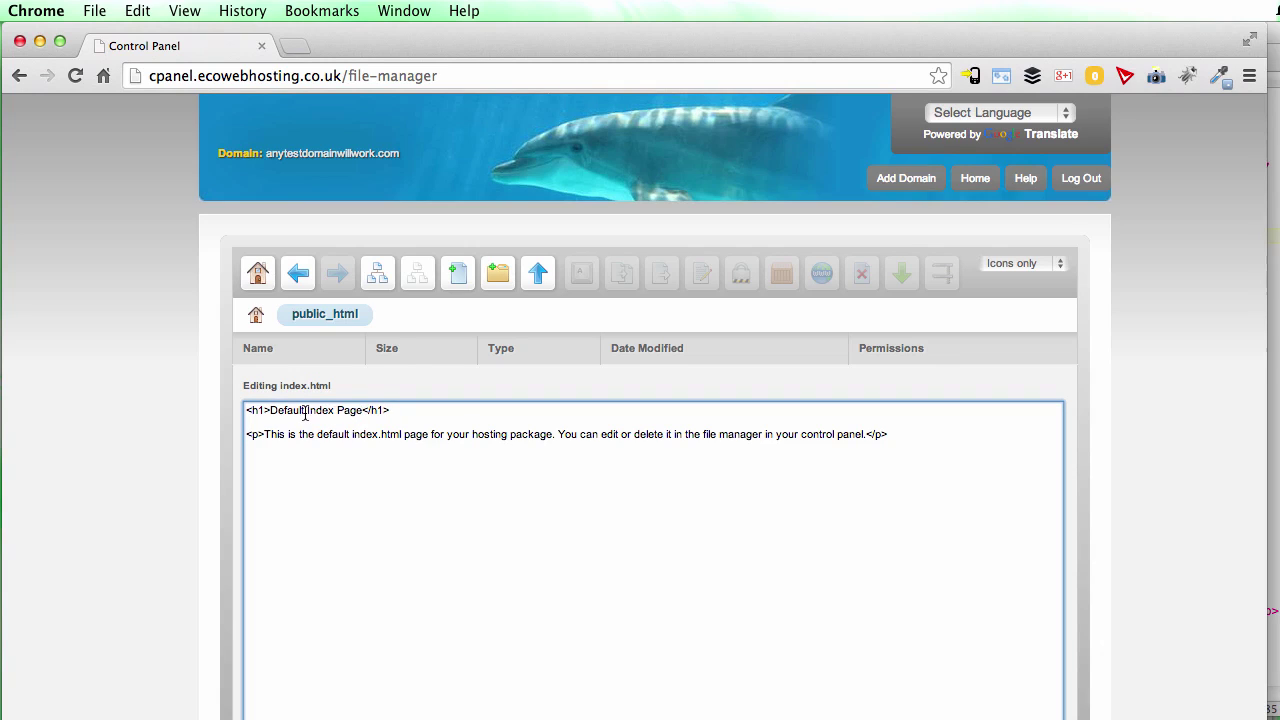
{"action": "left_click_drag", "start_coordinate": [305, 412], "coordinate": [270, 412]}
{"action": "type", "text": "Rob's"}
{"action": "scroll", "coordinate": [90, 449], "scroll_direction": "down", "scroll_amount": 5}
{"action": "scroll", "coordinate": [90, 449], "scroll_direction": "down", "scroll_amount": 4}
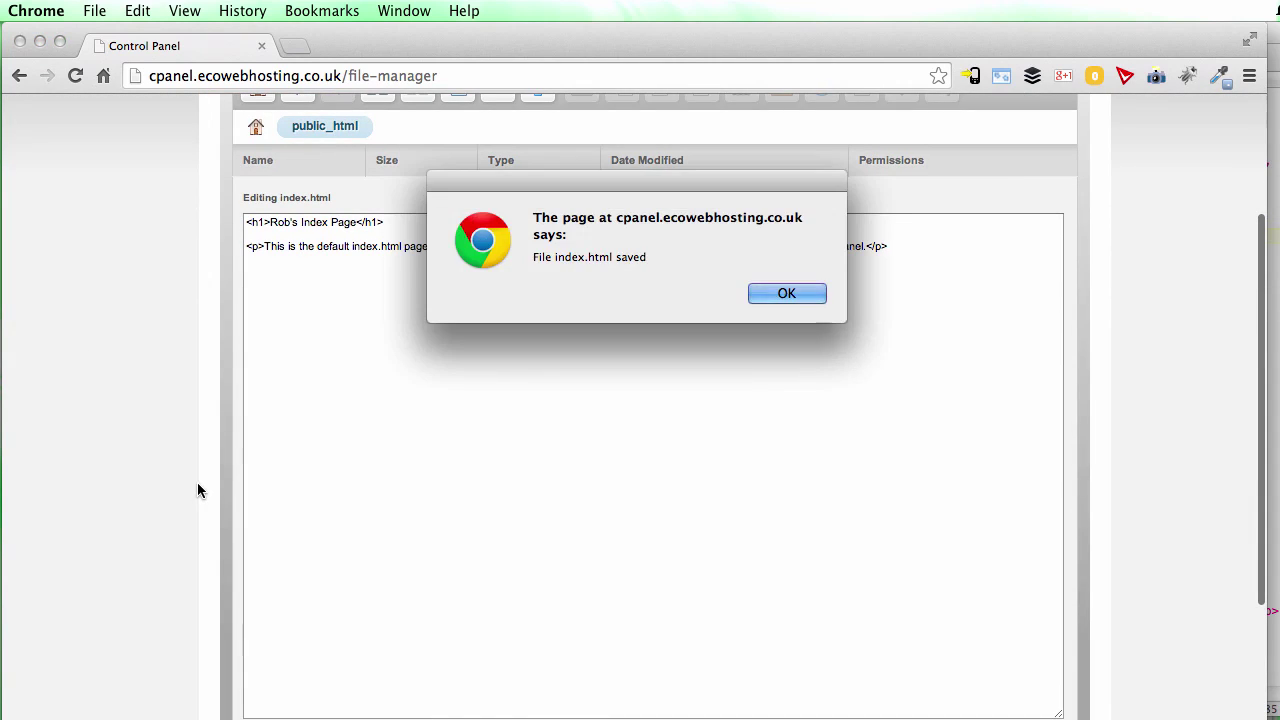
{"action": "left_click", "coordinate": [788, 294]}
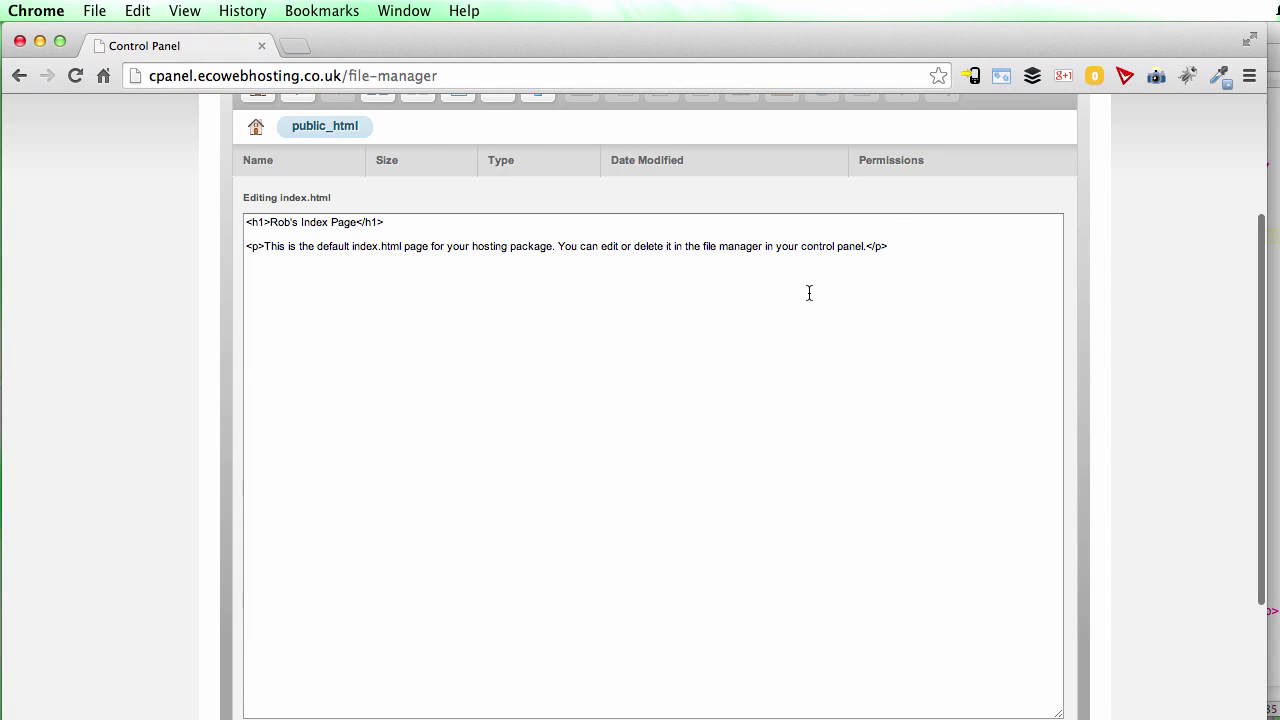
Step: Close the file editor by returning to the public_html listing, and go back to the control panel home page
{"action": "scroll", "coordinate": [871, 362], "scroll_direction": "up", "scroll_amount": 4}
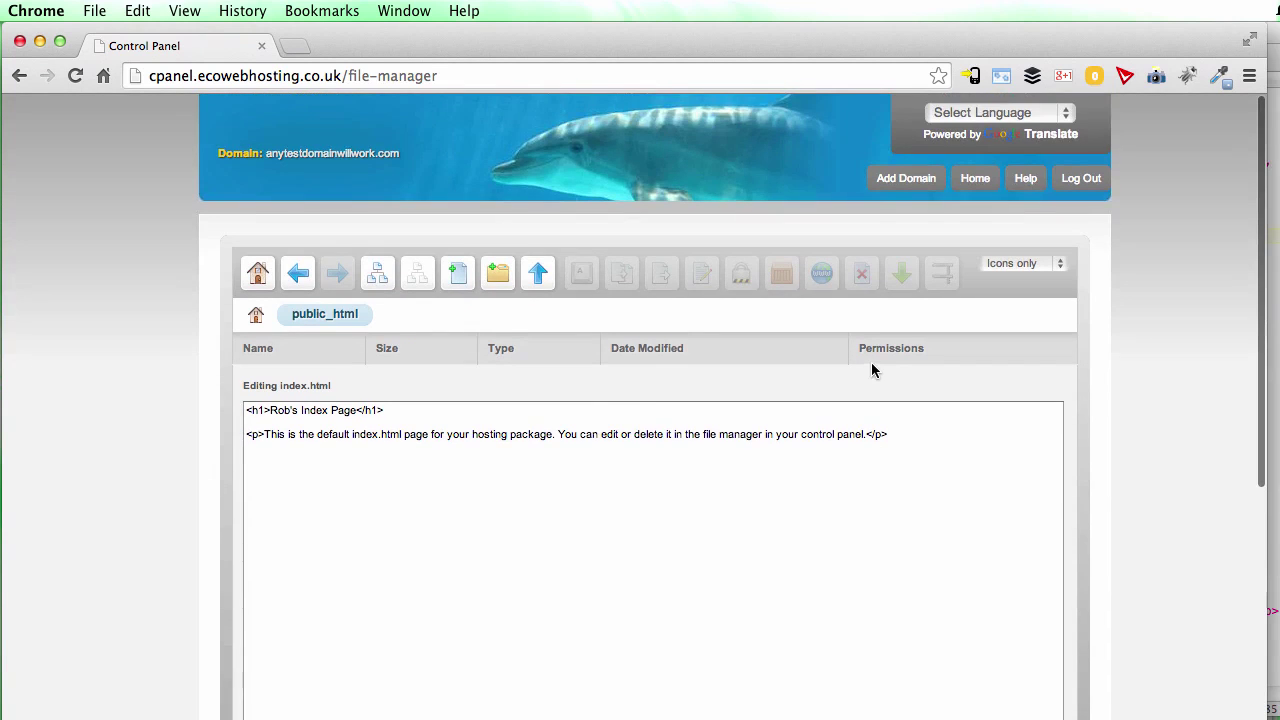
{"action": "left_click", "coordinate": [329, 322]}
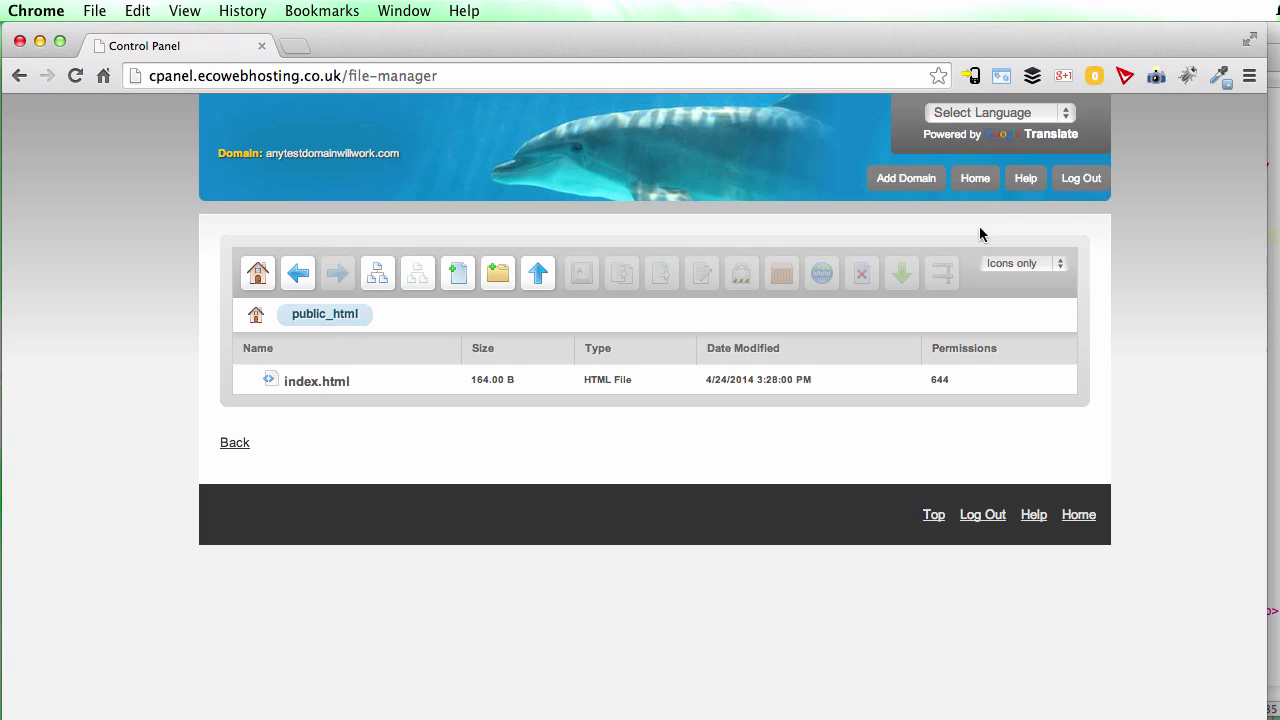
{"action": "left_click", "coordinate": [980, 182]}
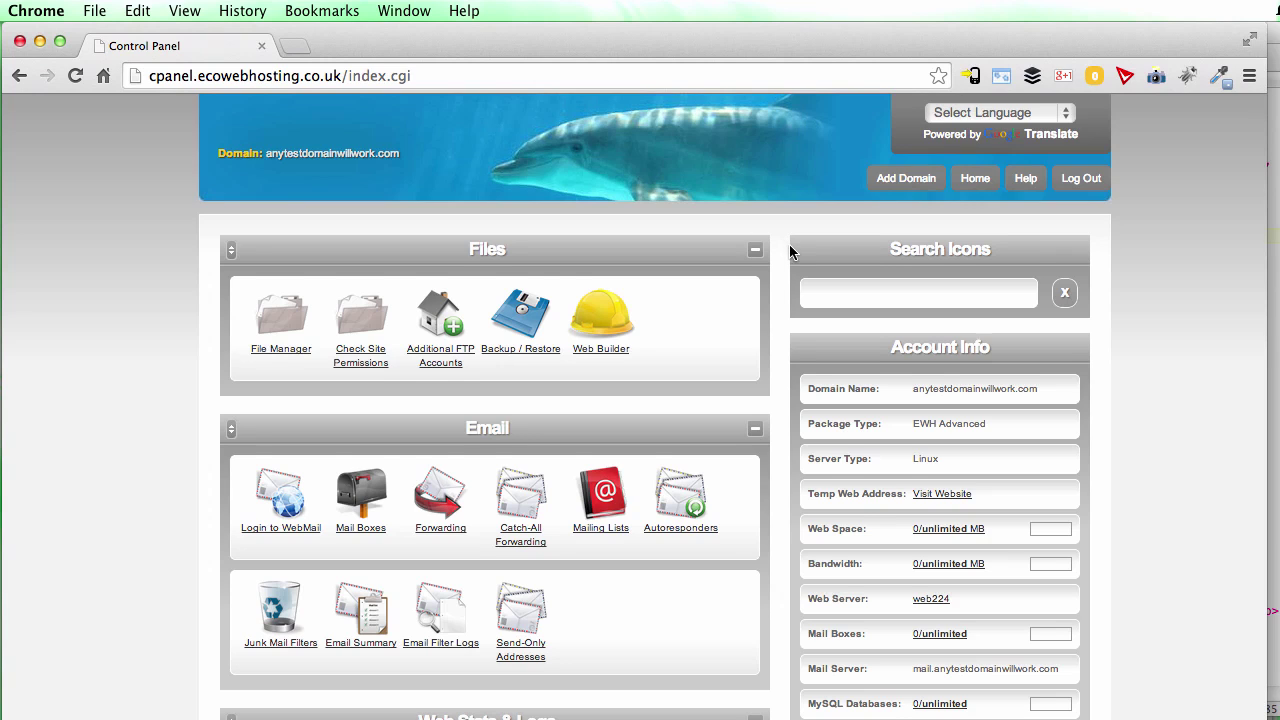
Step: Open the website through its temporary web address in Account Info and view the edited index page
{"action": "scroll", "coordinate": [787, 248], "scroll_direction": "down", "scroll_amount": 2}
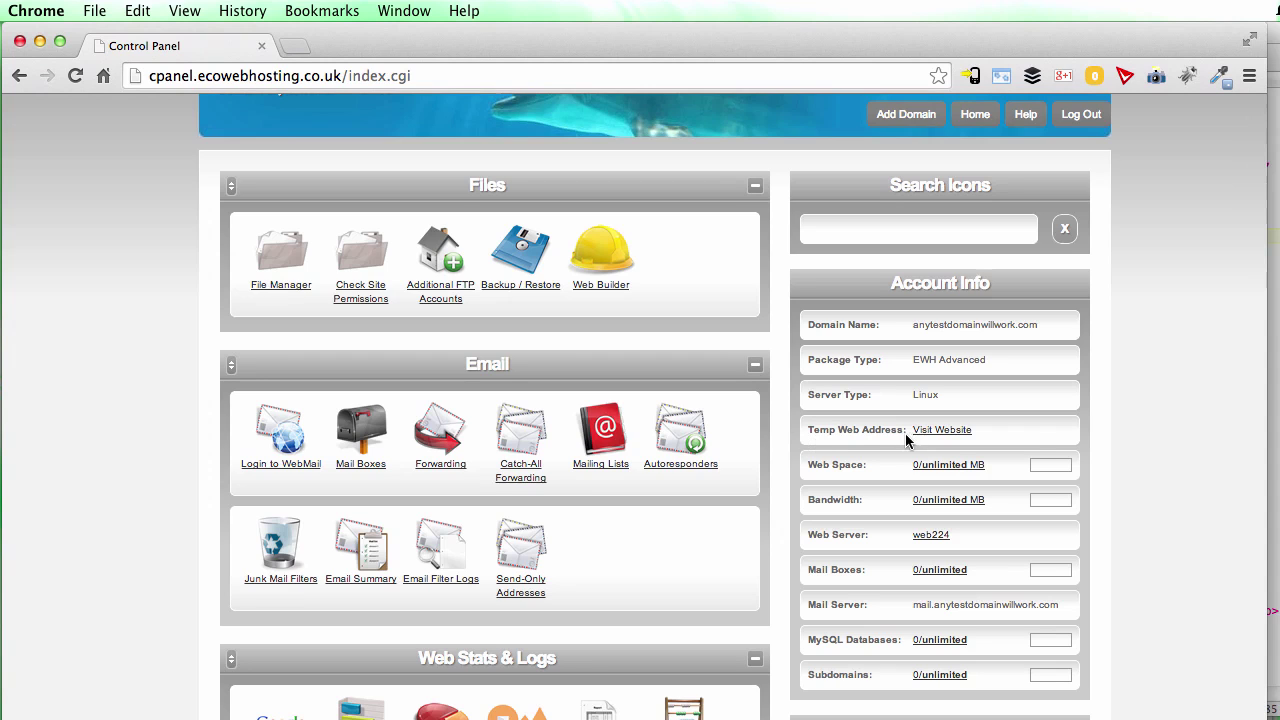
{"action": "left_click", "coordinate": [942, 432]}
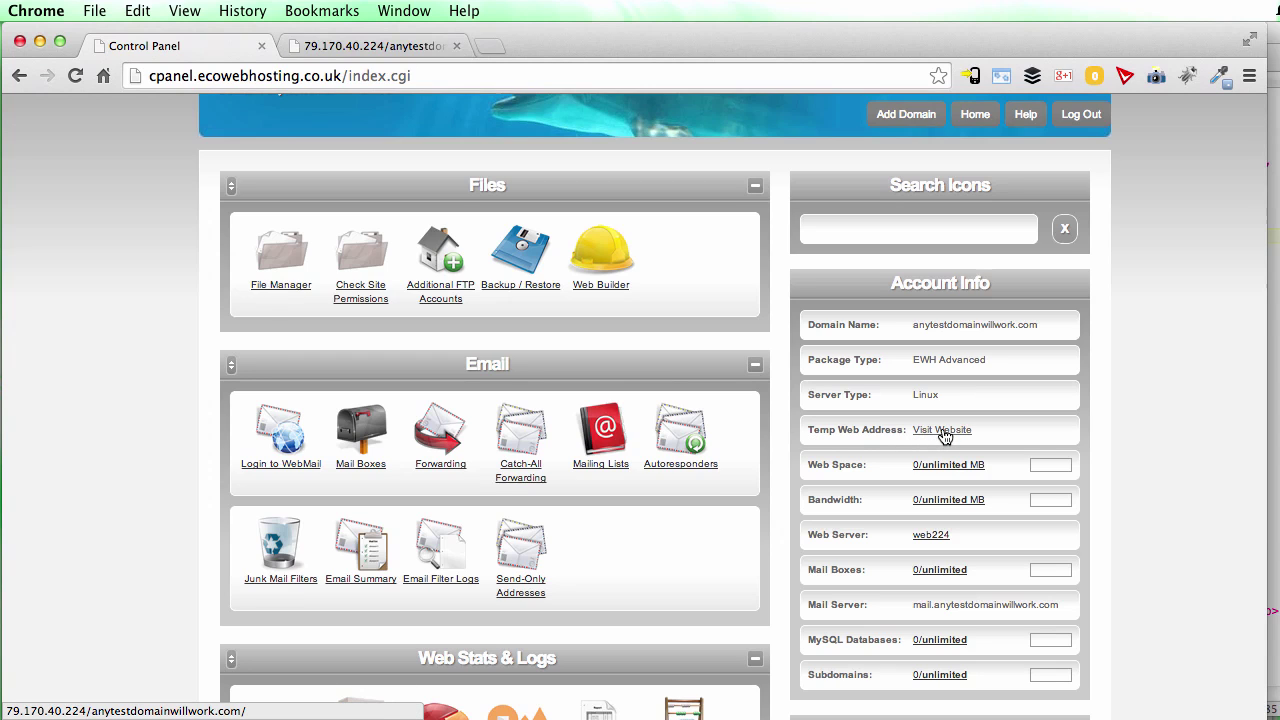
{"action": "left_click", "coordinate": [383, 46]}
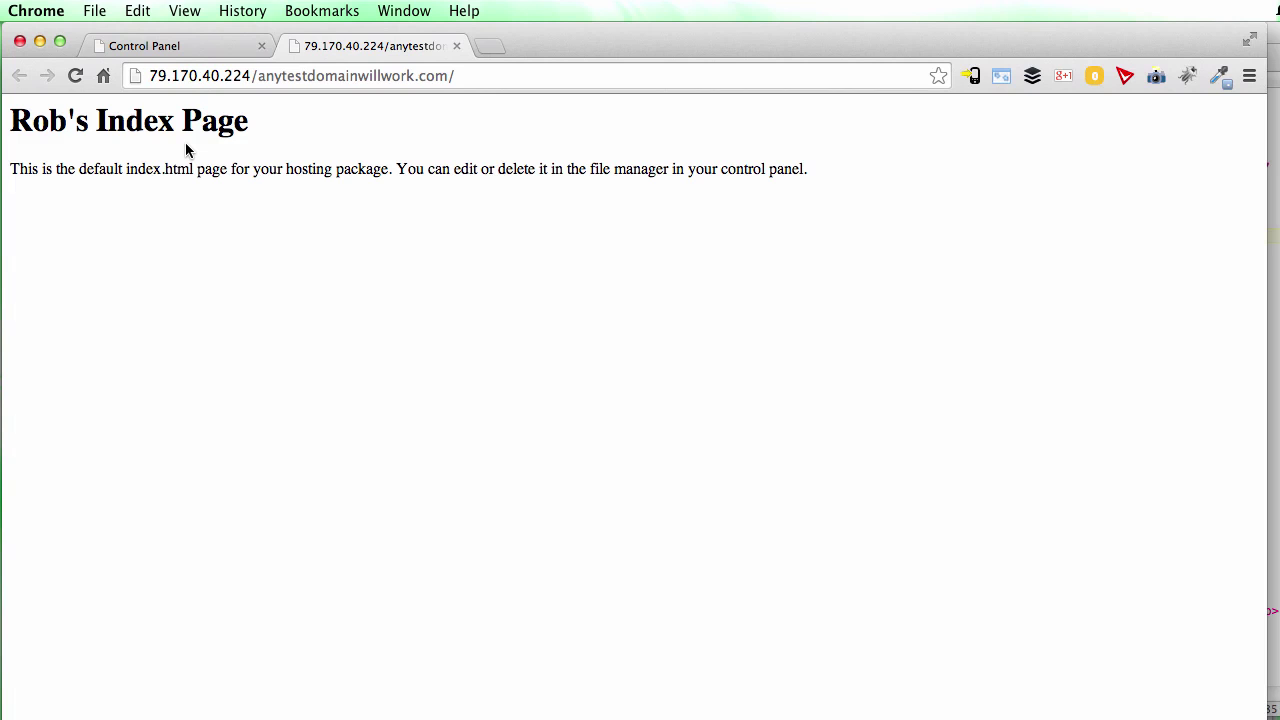
Step: Examine the site's temporary web address, highlighting the domain name part that follows the server IP
{"action": "left_click", "coordinate": [207, 45]}
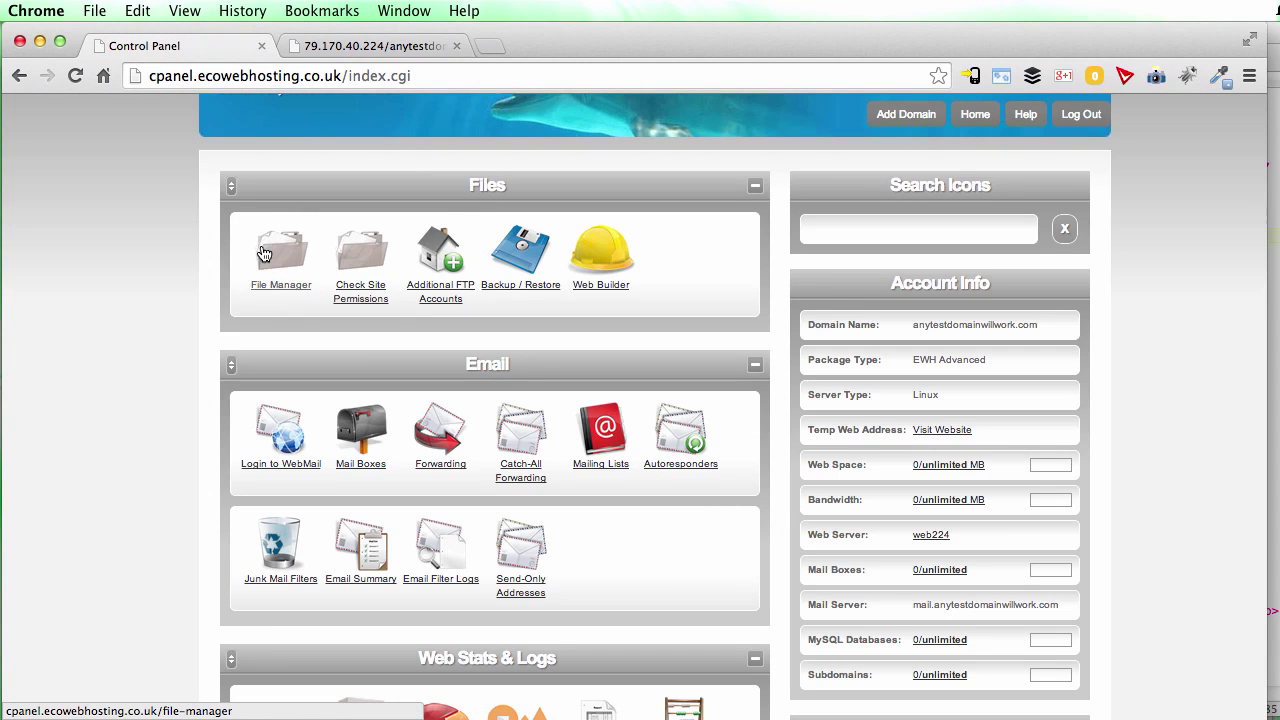
{"action": "left_click", "coordinate": [357, 47]}
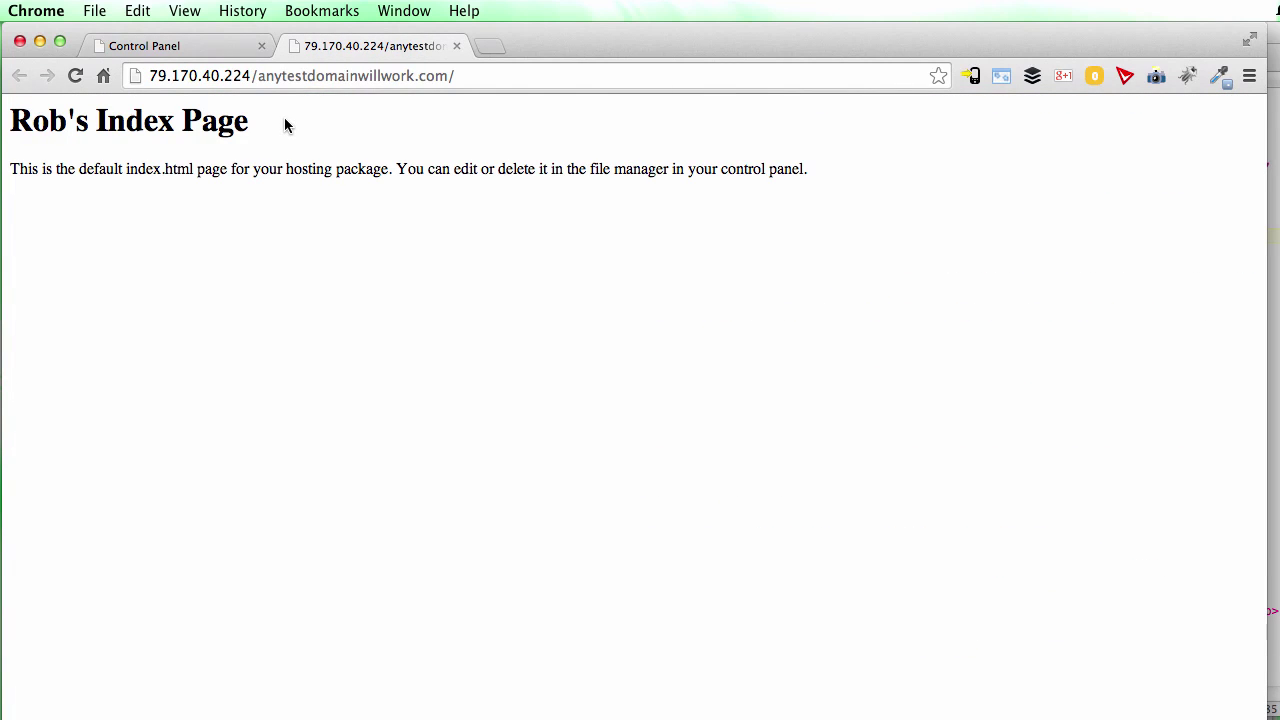
{"action": "left_click", "coordinate": [270, 75]}
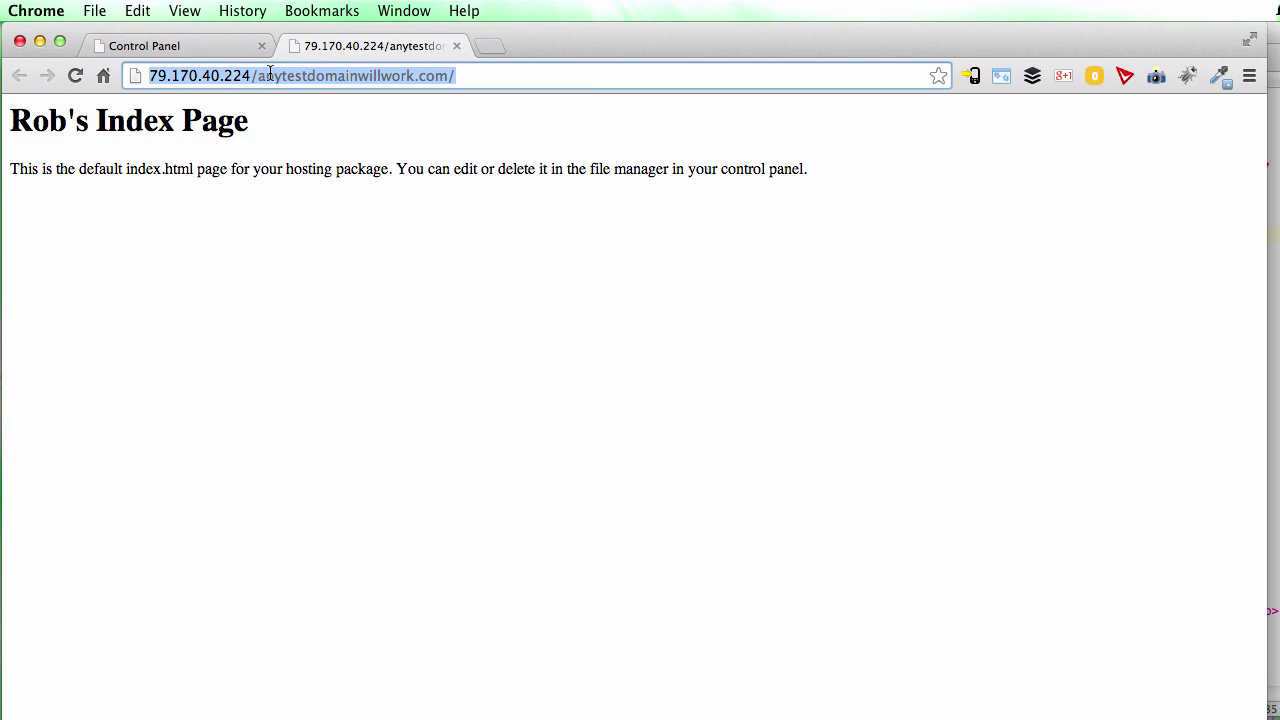
{"action": "left_click", "coordinate": [291, 75]}
{"action": "left_click_drag", "start_coordinate": [258, 76], "coordinate": [436, 76]}
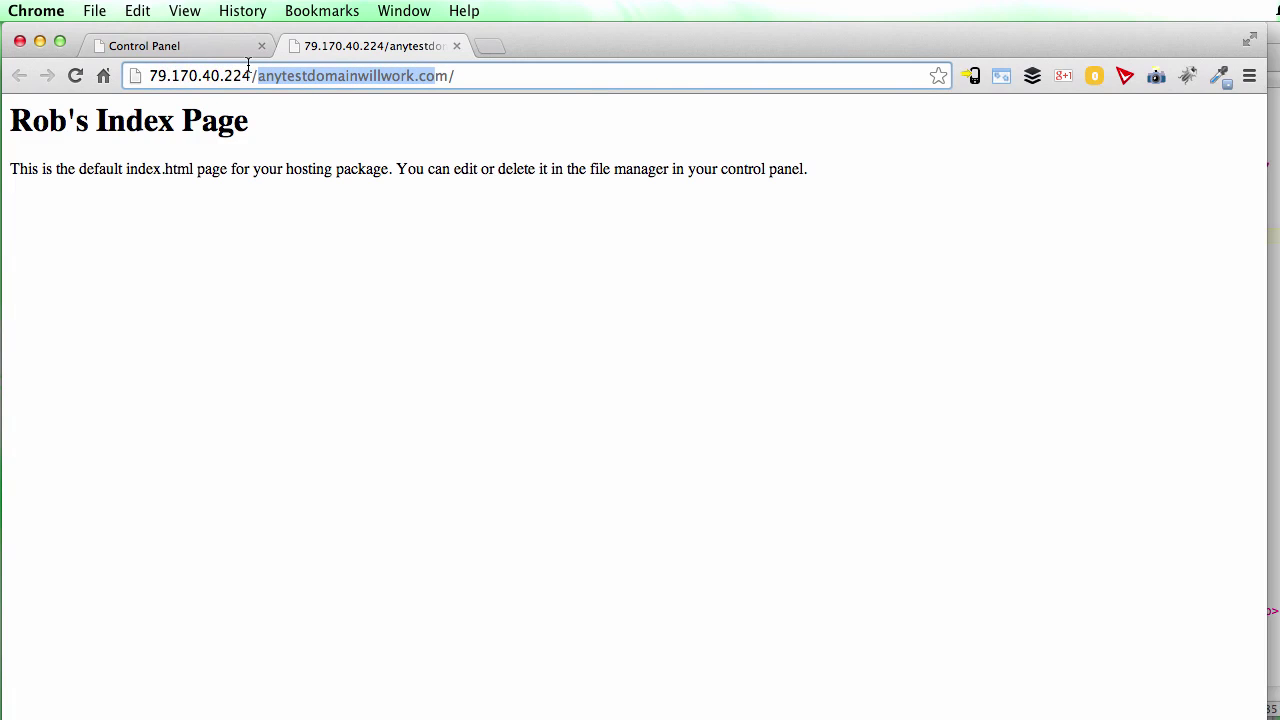
{"action": "left_click", "coordinate": [280, 76]}
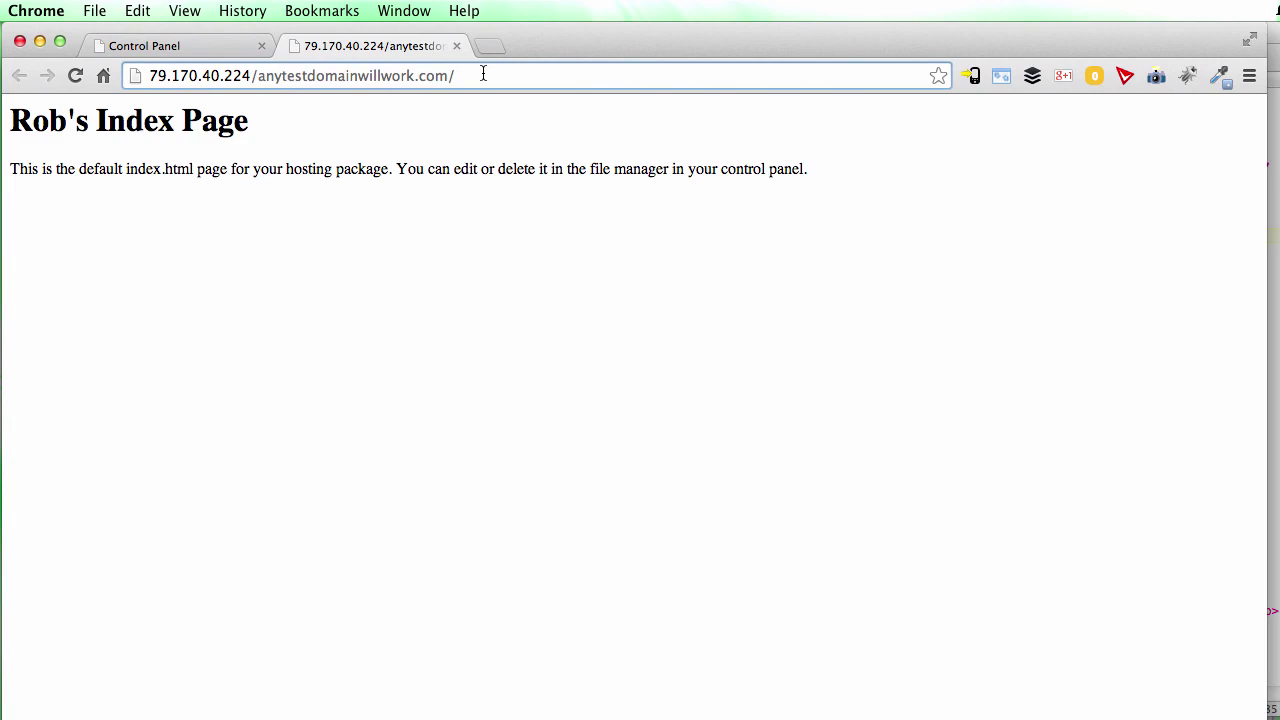
Step: Try to open the Mail Boxes page from the control panel's Email section
{"action": "left_click", "coordinate": [194, 46]}
{"action": "scroll", "coordinate": [141, 253], "scroll_direction": "down", "scroll_amount": 3}
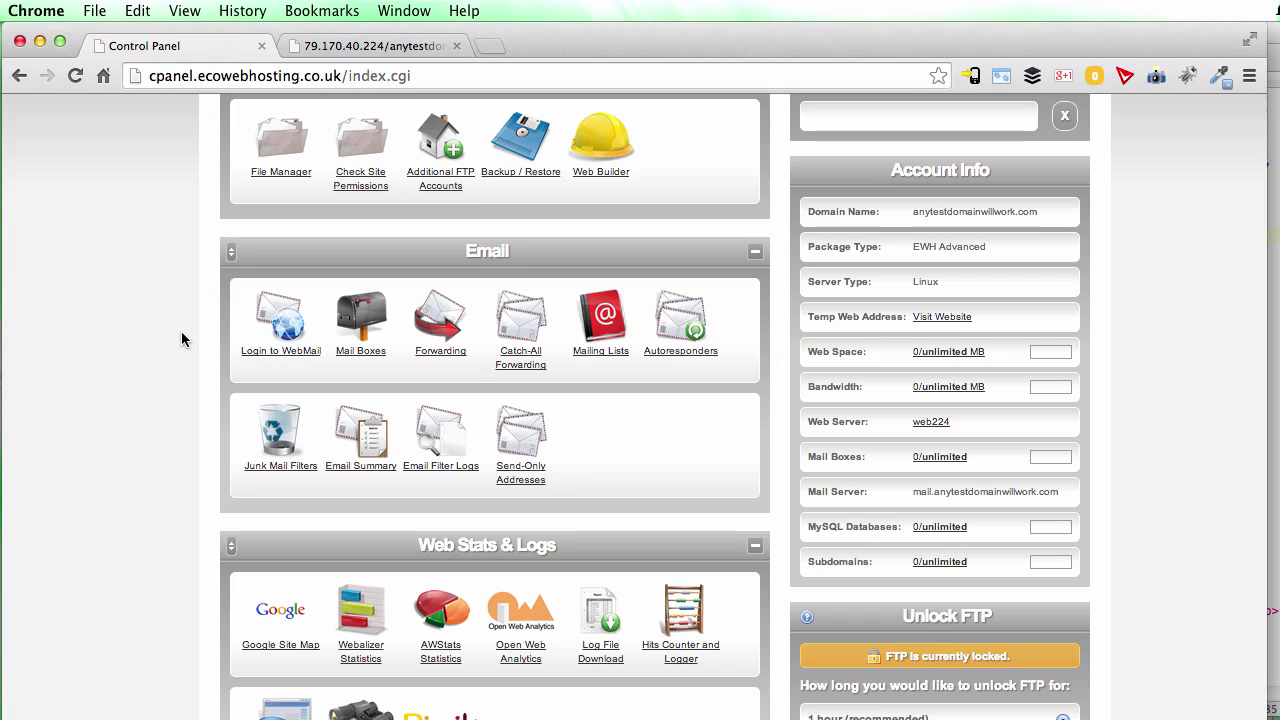
{"action": "left_click", "coordinate": [352, 334]}
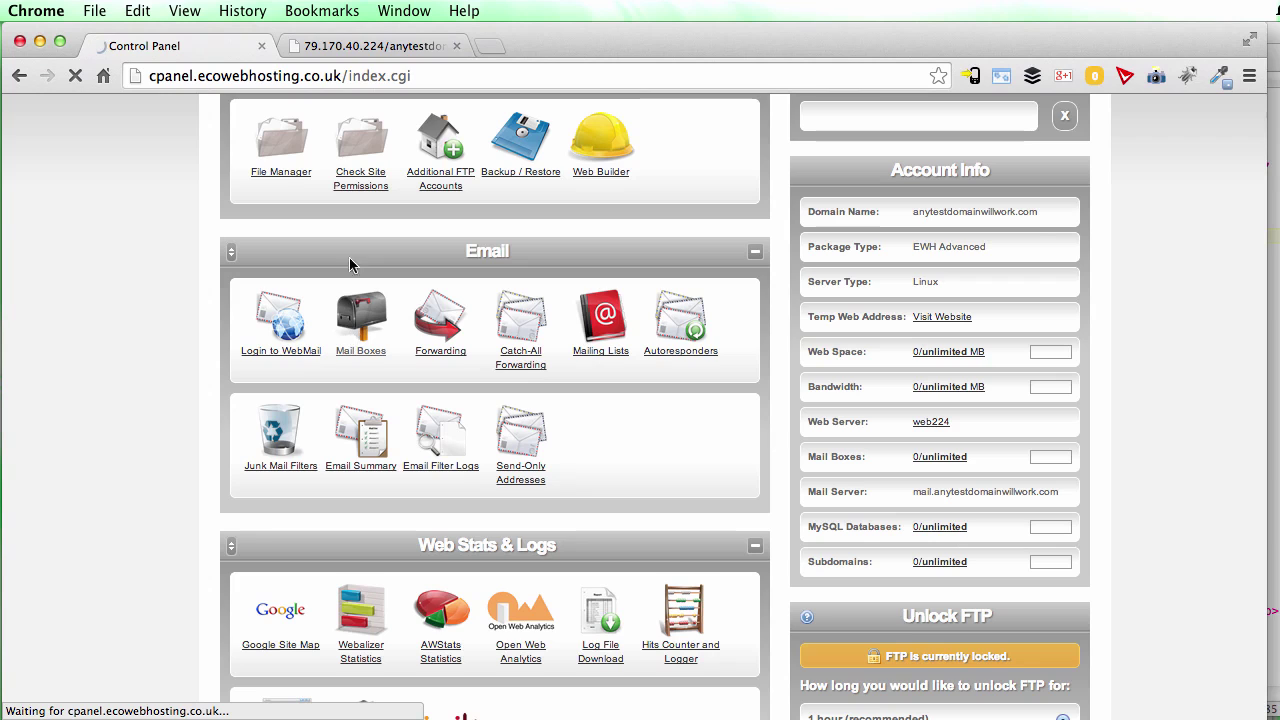
{"action": "left_click", "coordinate": [391, 50]}
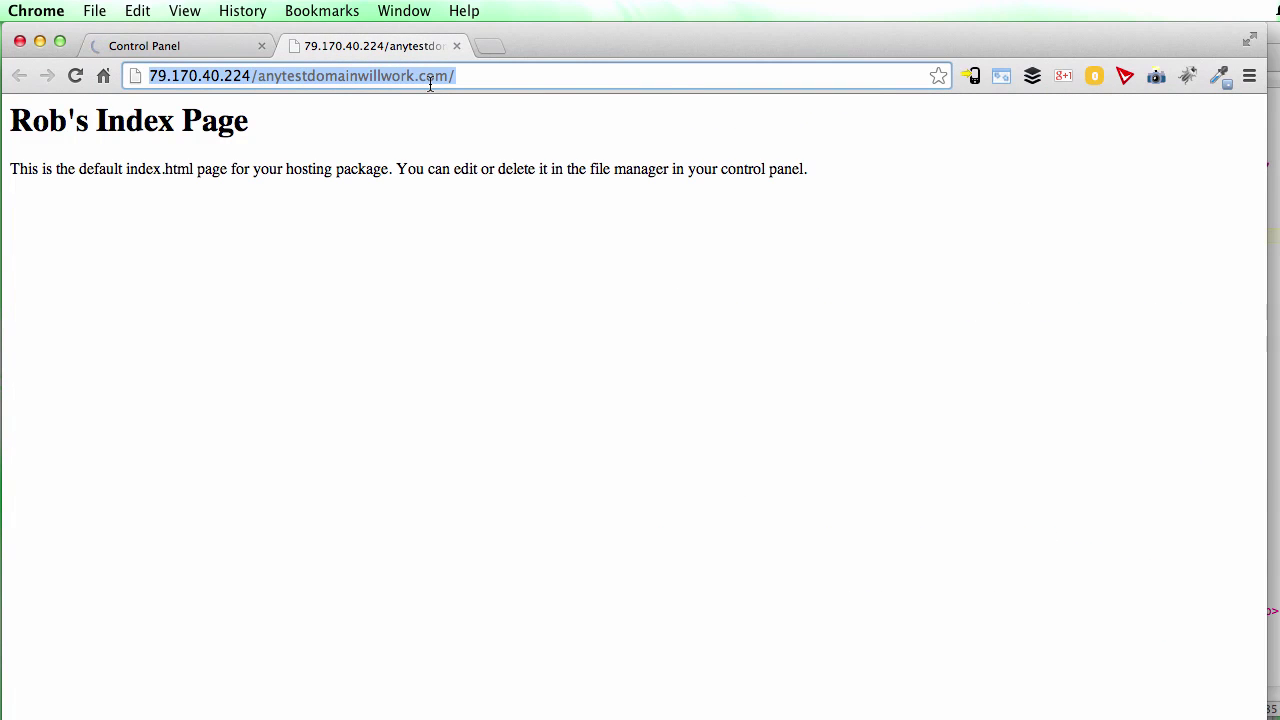
{"action": "left_click", "coordinate": [163, 47]}
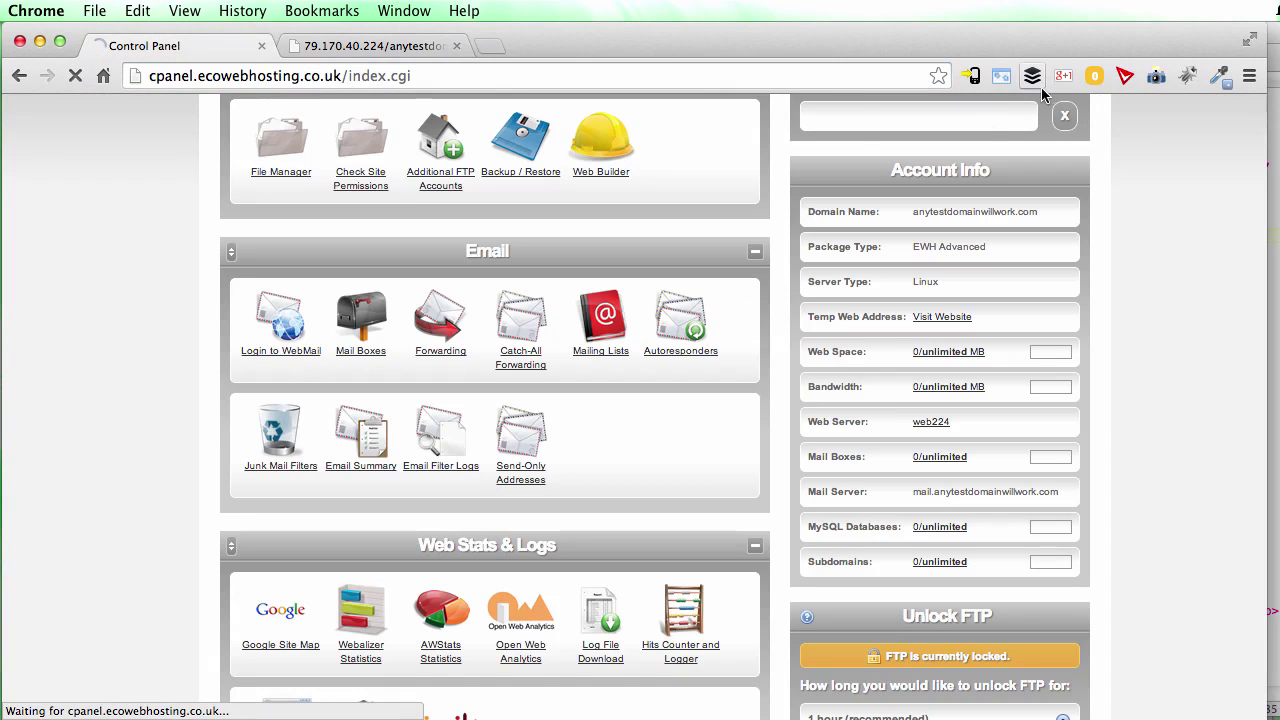
Step: Review the control panel's available tools, including Web Stats & Logs, Web Tools, Website Help & Diagnostics, Web Resources, E-commerce and CGI Scripts
{"action": "scroll", "coordinate": [195, 273], "scroll_direction": "down", "scroll_amount": 5}
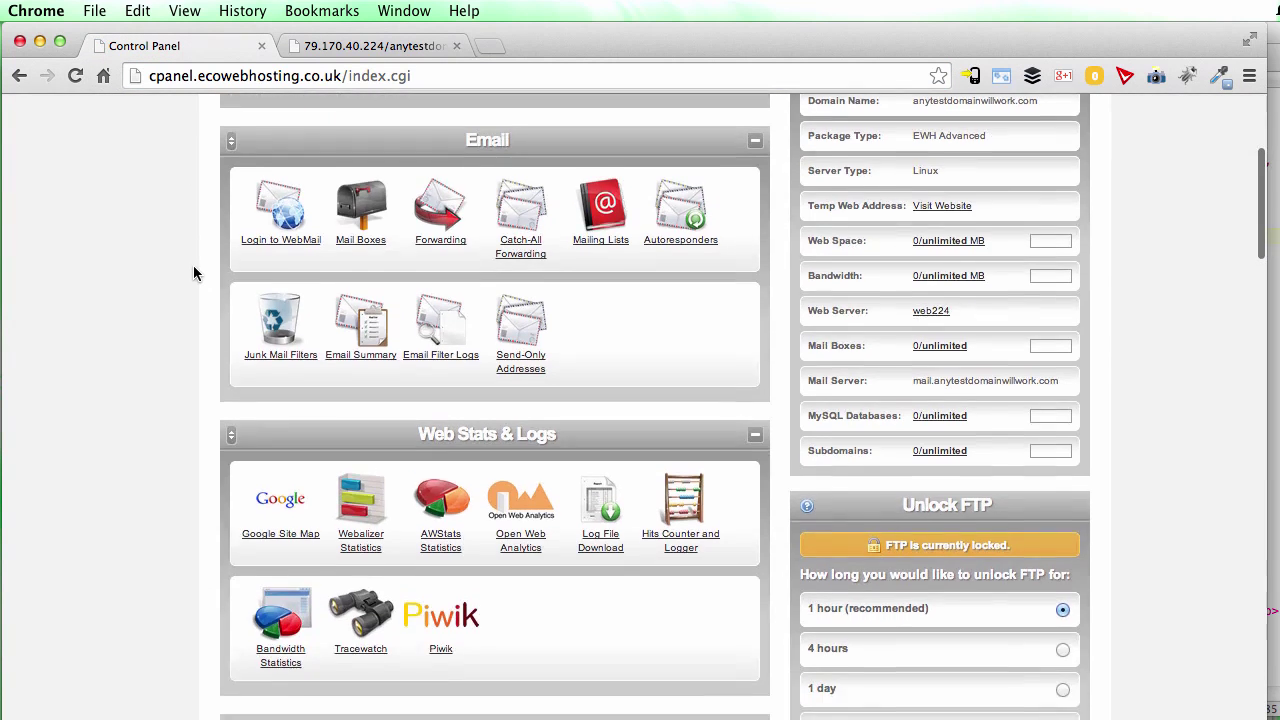
{"action": "scroll", "coordinate": [195, 273], "scroll_direction": "down", "scroll_amount": 5}
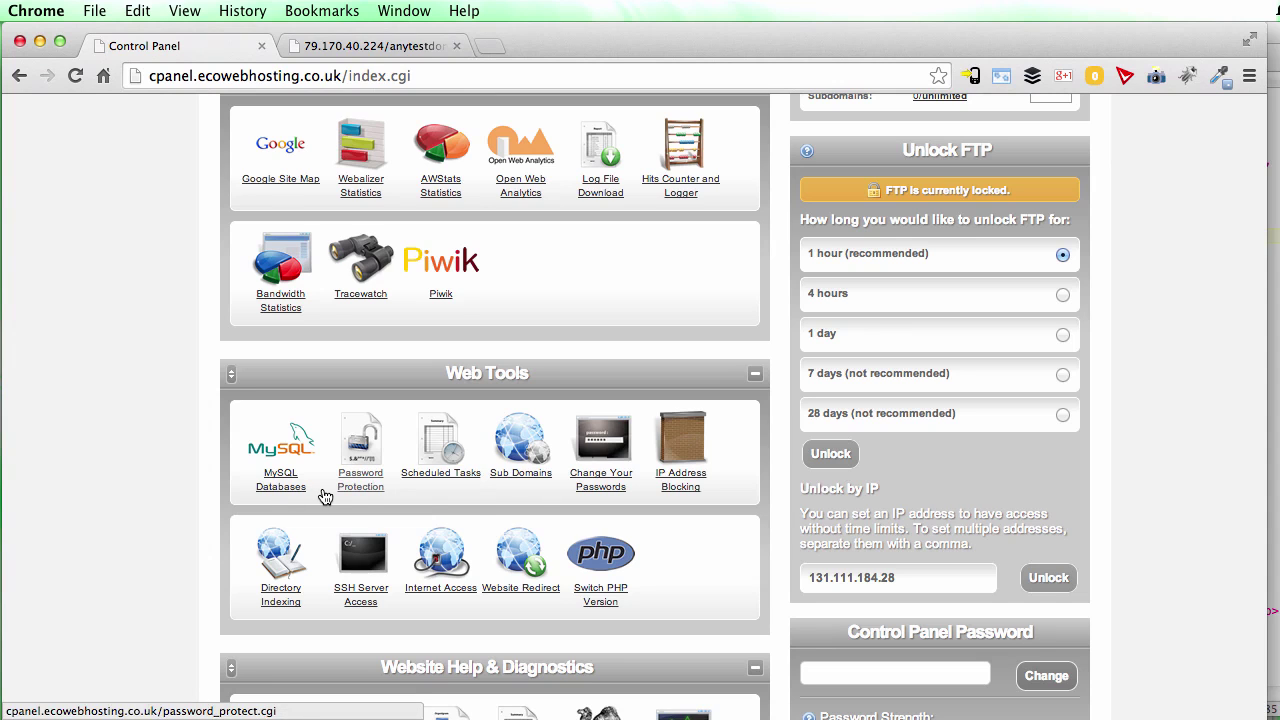
{"action": "scroll", "coordinate": [437, 477], "scroll_direction": "down", "scroll_amount": 3}
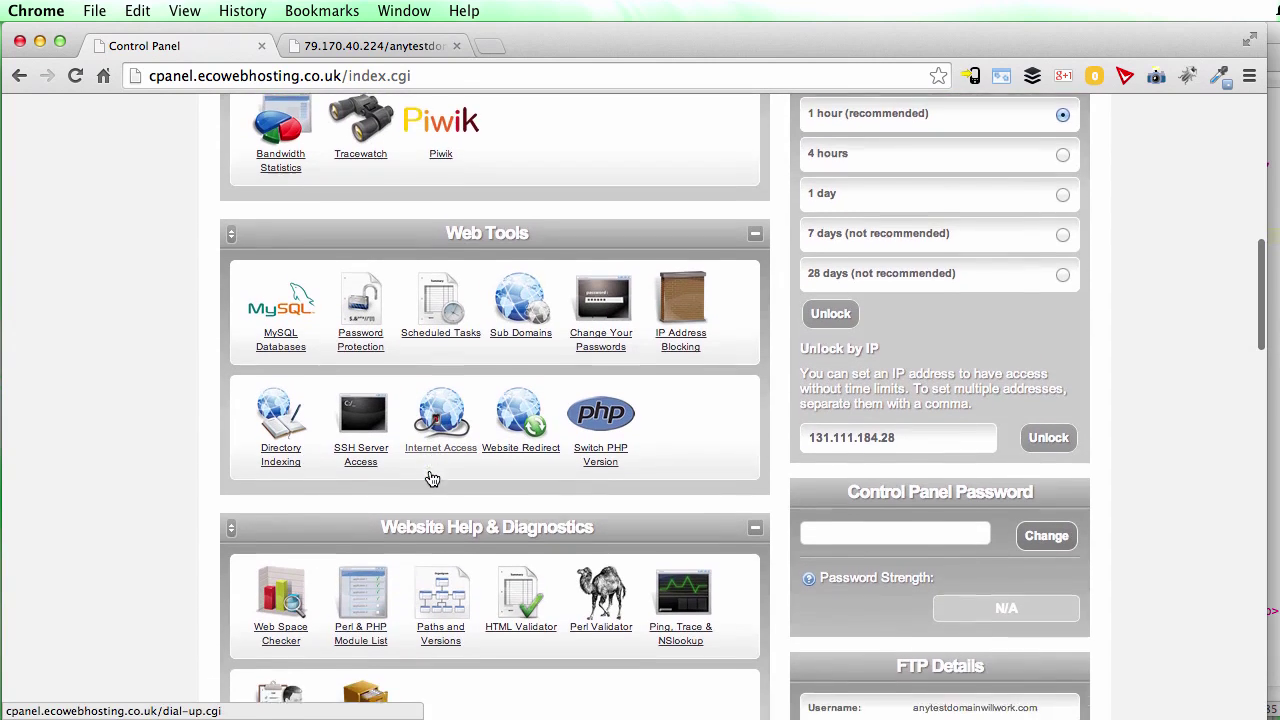
{"action": "scroll", "coordinate": [524, 540], "scroll_direction": "down", "scroll_amount": 3}
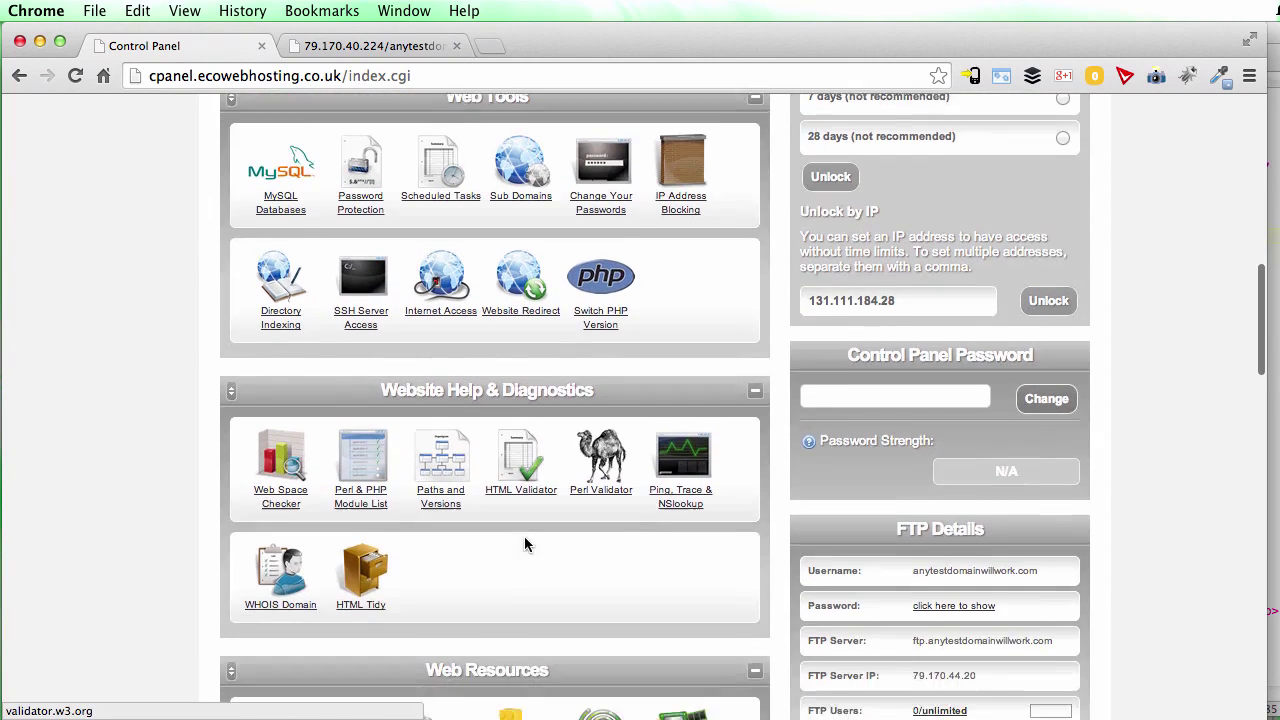
{"action": "scroll", "coordinate": [526, 543], "scroll_direction": "down", "scroll_amount": 6}
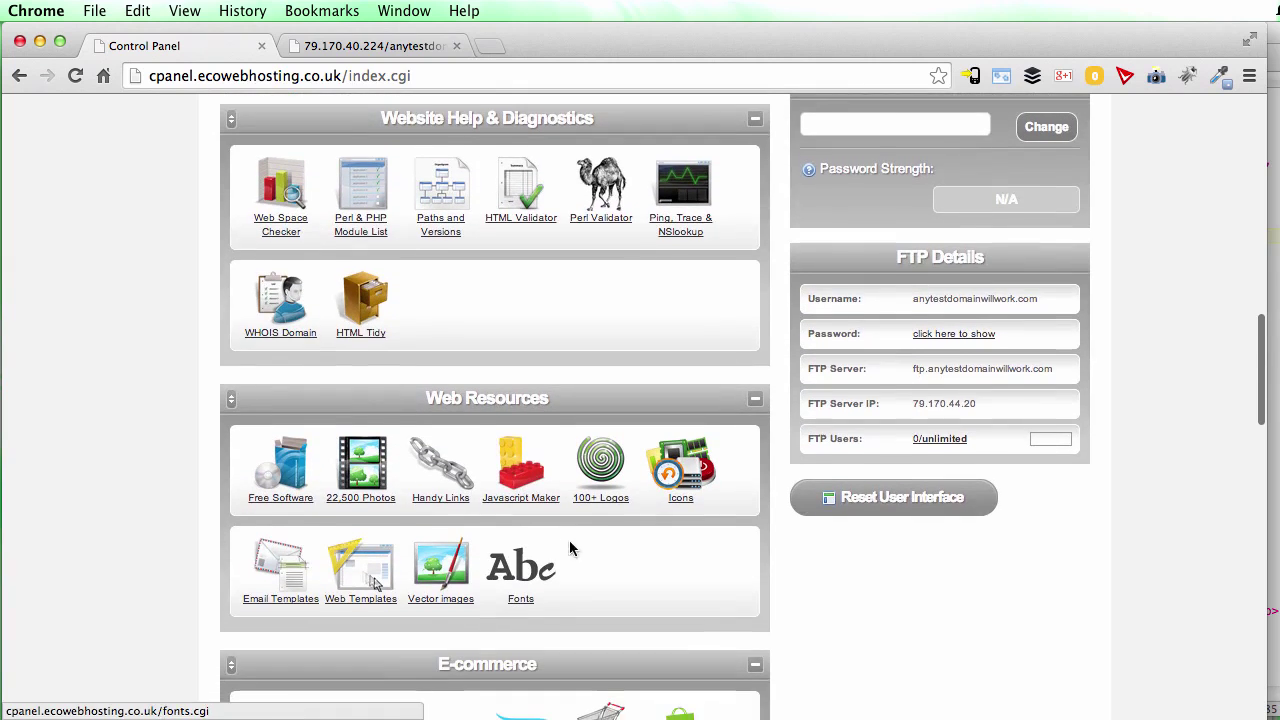
{"action": "scroll", "coordinate": [600, 546], "scroll_direction": "down", "scroll_amount": 5}
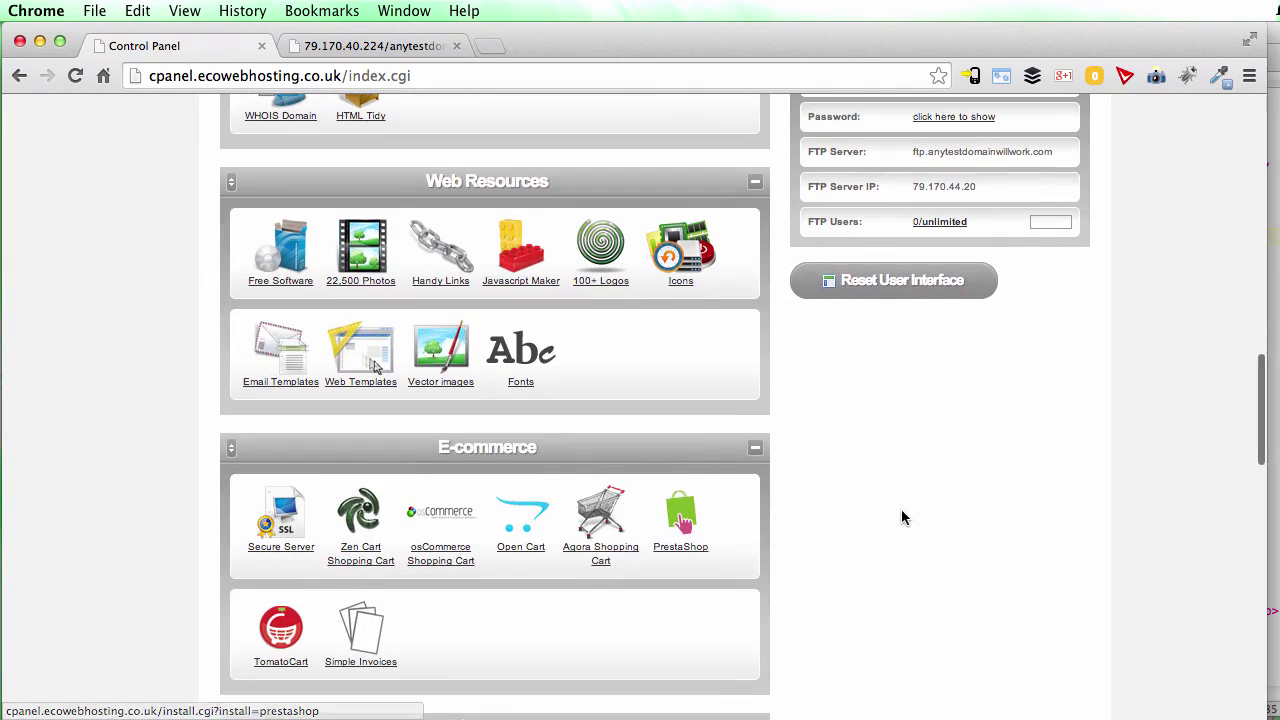
{"action": "scroll", "coordinate": [901, 512], "scroll_direction": "down", "scroll_amount": 10}
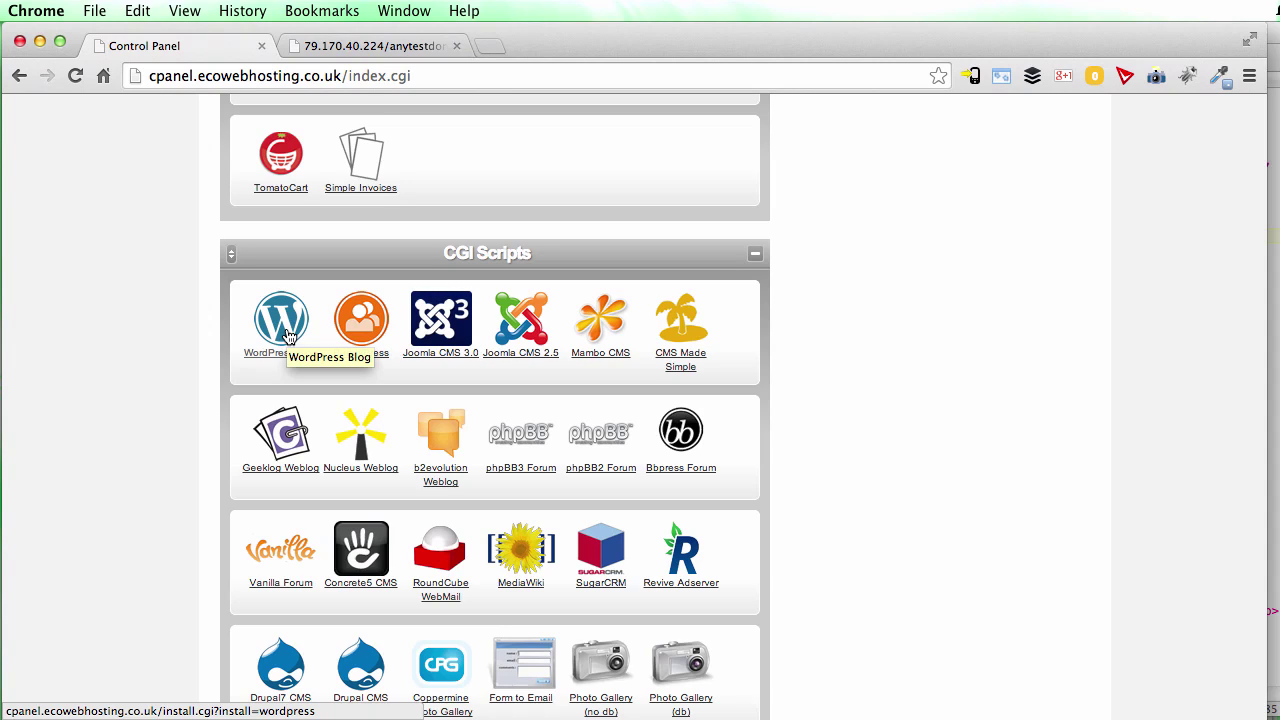
{"action": "scroll", "coordinate": [787, 453], "scroll_direction": "down", "scroll_amount": 2}
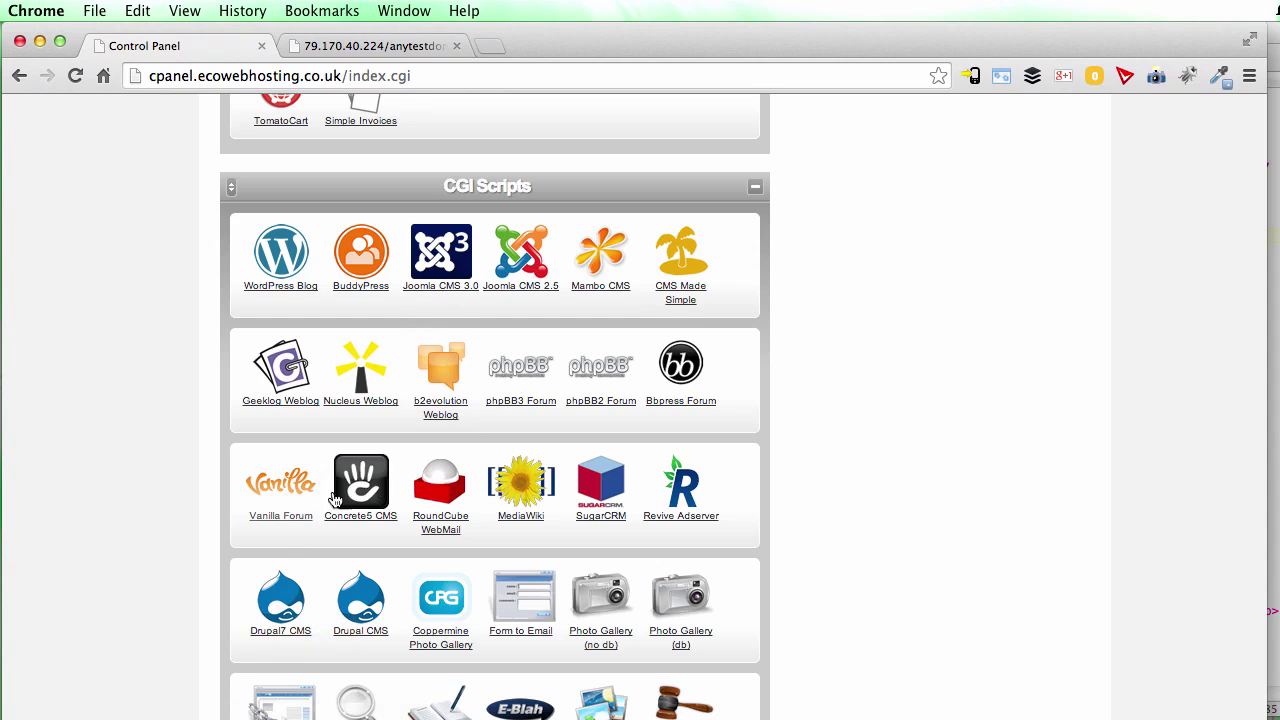
{"action": "scroll", "coordinate": [887, 477], "scroll_direction": "down", "scroll_amount": 5}
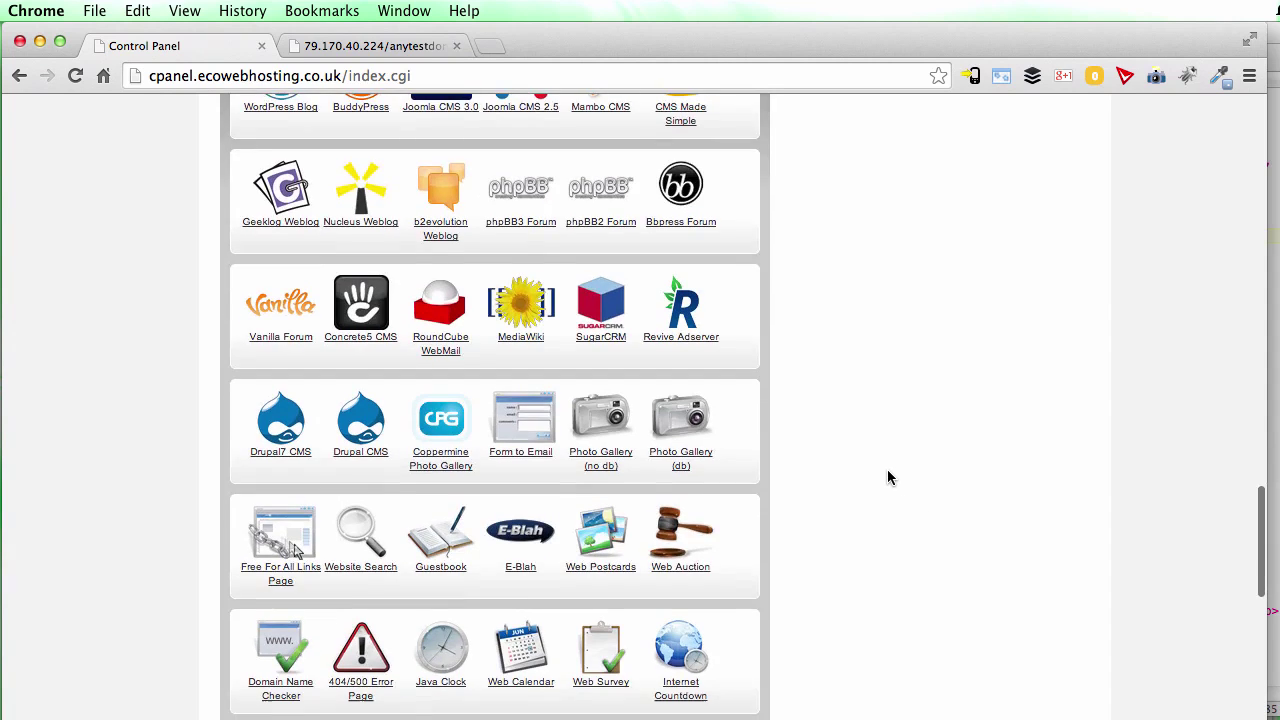
{"action": "scroll", "coordinate": [826, 443], "scroll_direction": "down", "scroll_amount": 8}
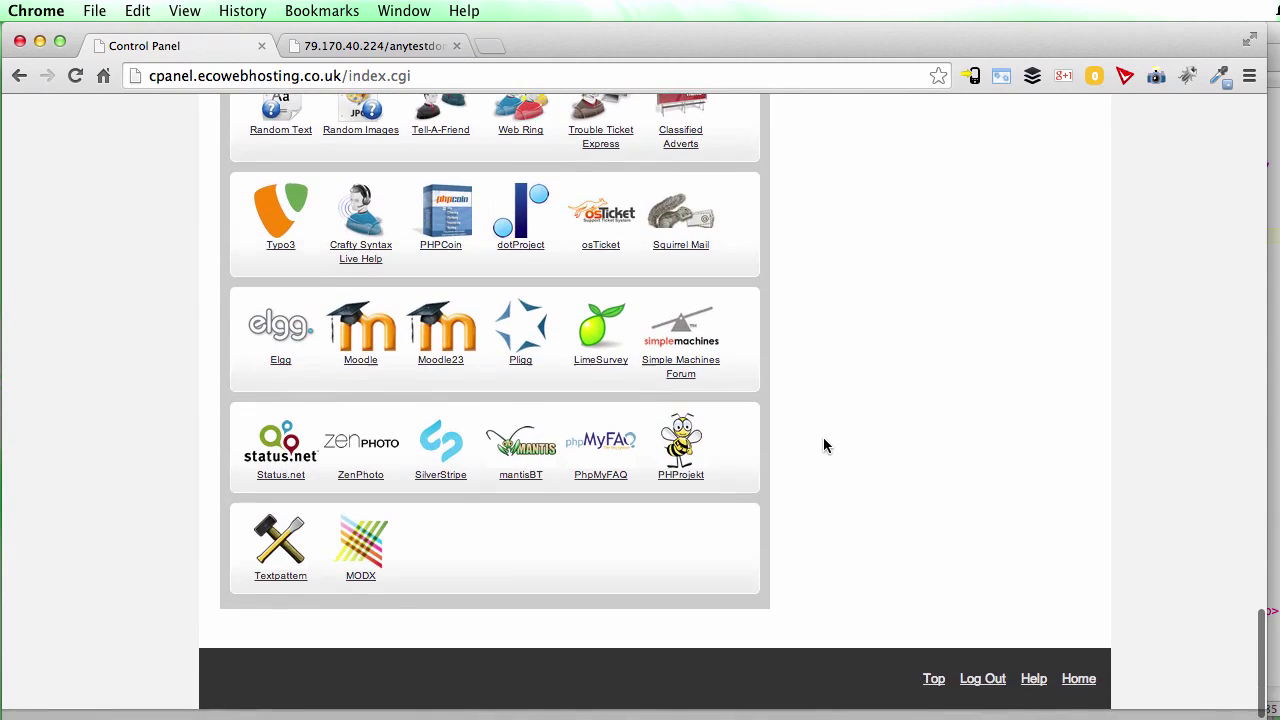
{"action": "scroll", "coordinate": [826, 445], "scroll_direction": "up", "scroll_amount": 10}
{"action": "scroll", "coordinate": [825, 445], "scroll_direction": "up", "scroll_amount": 20}
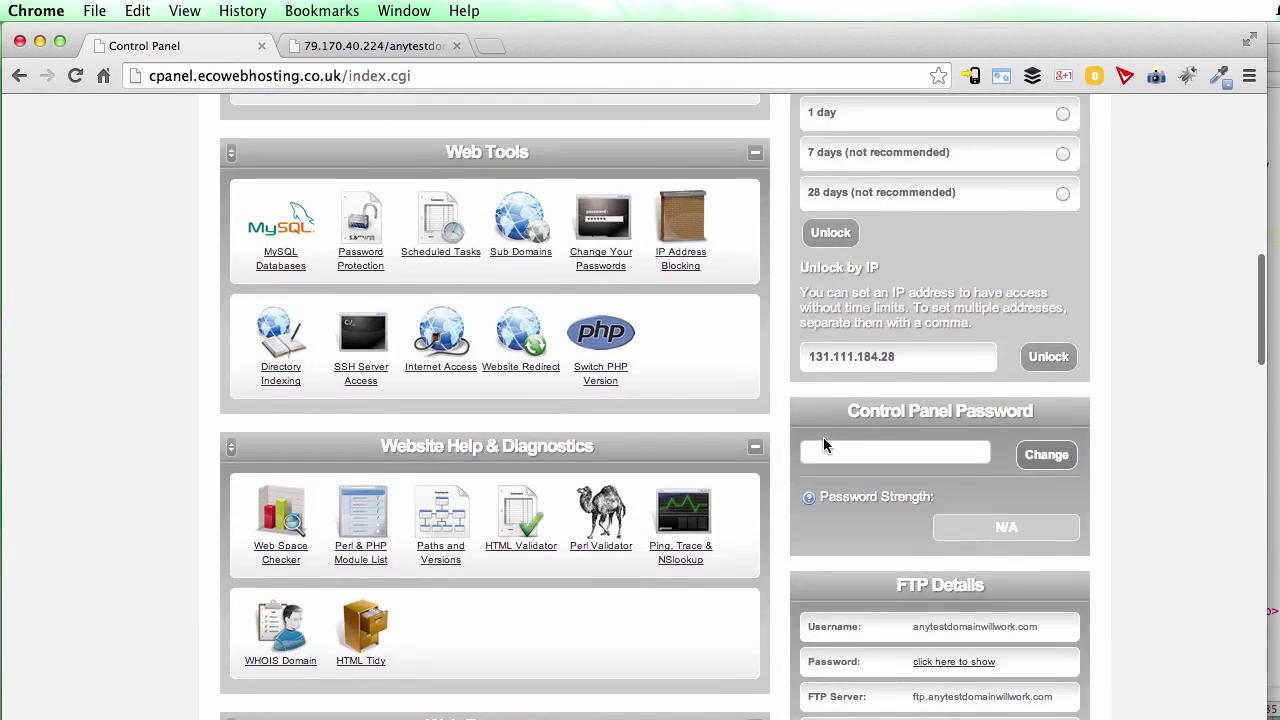
{"action": "scroll", "coordinate": [823, 437], "scroll_direction": "up", "scroll_amount": 5}
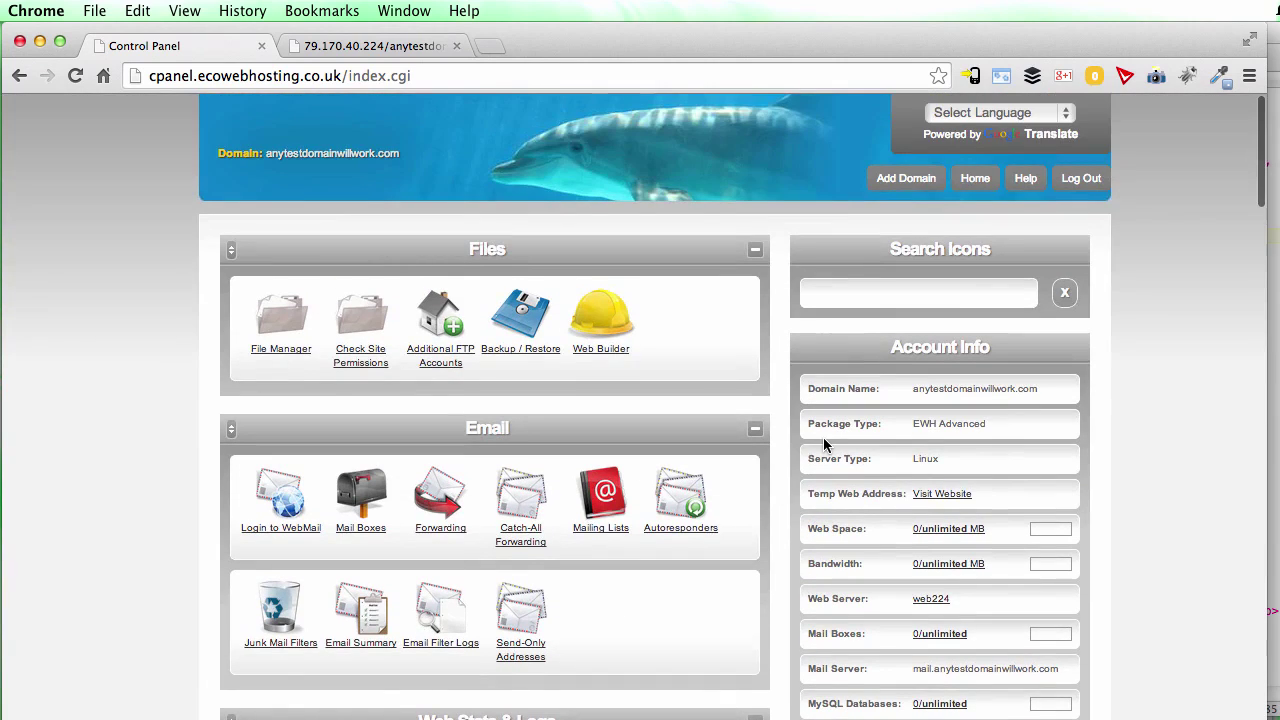